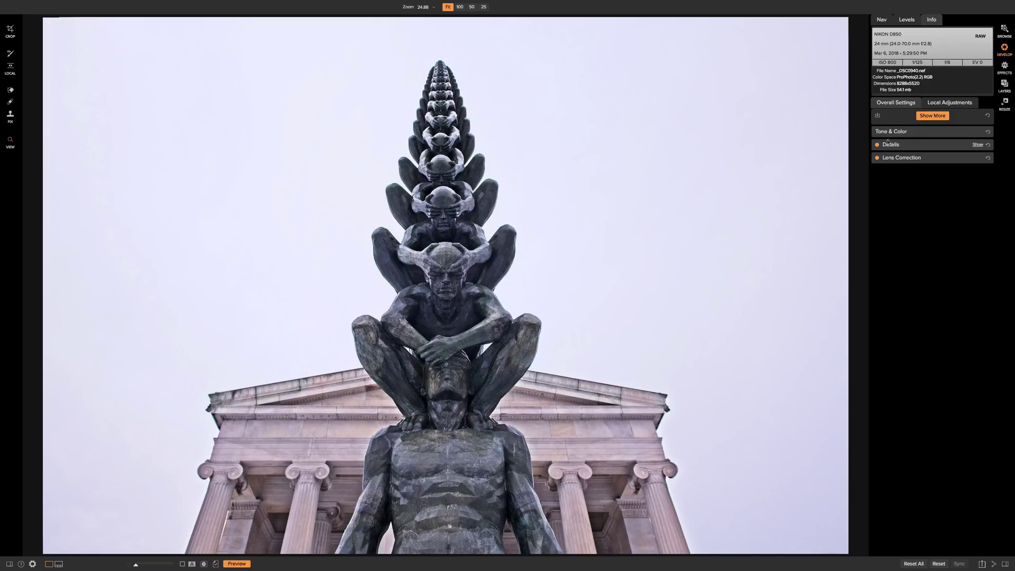
Glance at the tone/color and lens correction panels, then move the statue photo into Layers
{"action": "left_click", "coordinate": [929, 131]}
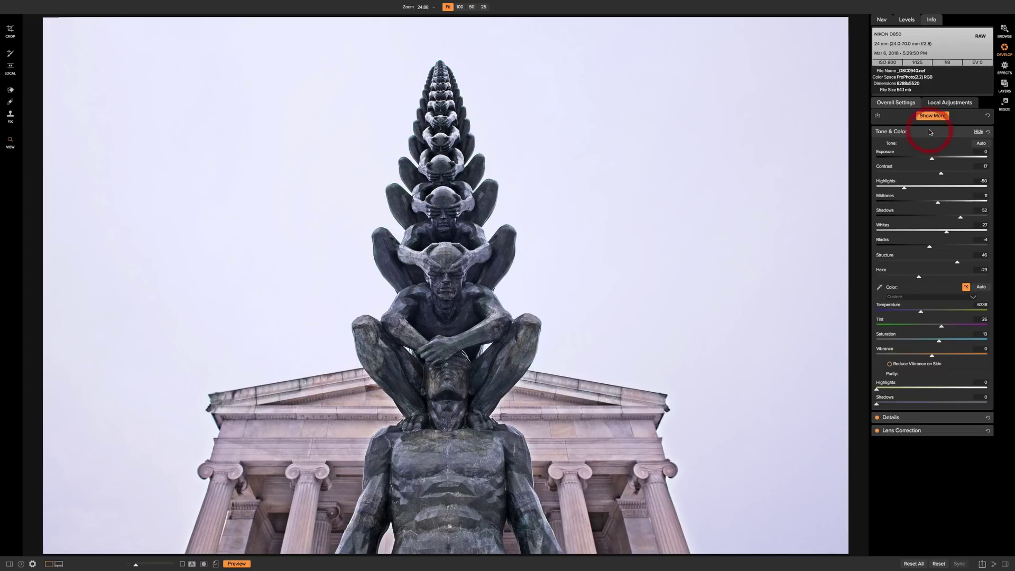
{"action": "left_click", "coordinate": [929, 131]}
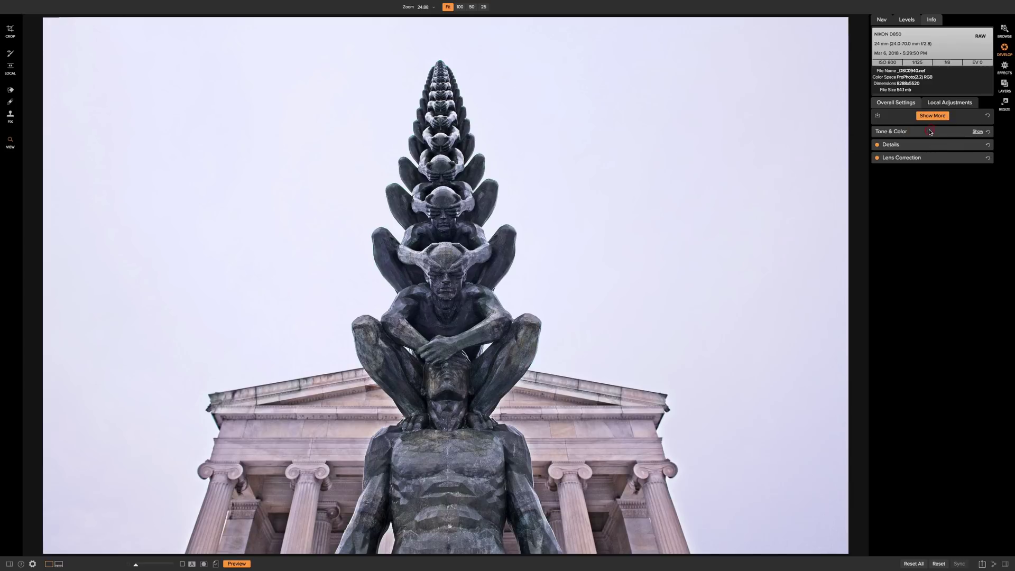
{"action": "left_click", "coordinate": [927, 158]}
{"action": "left_click", "coordinate": [926, 158]}
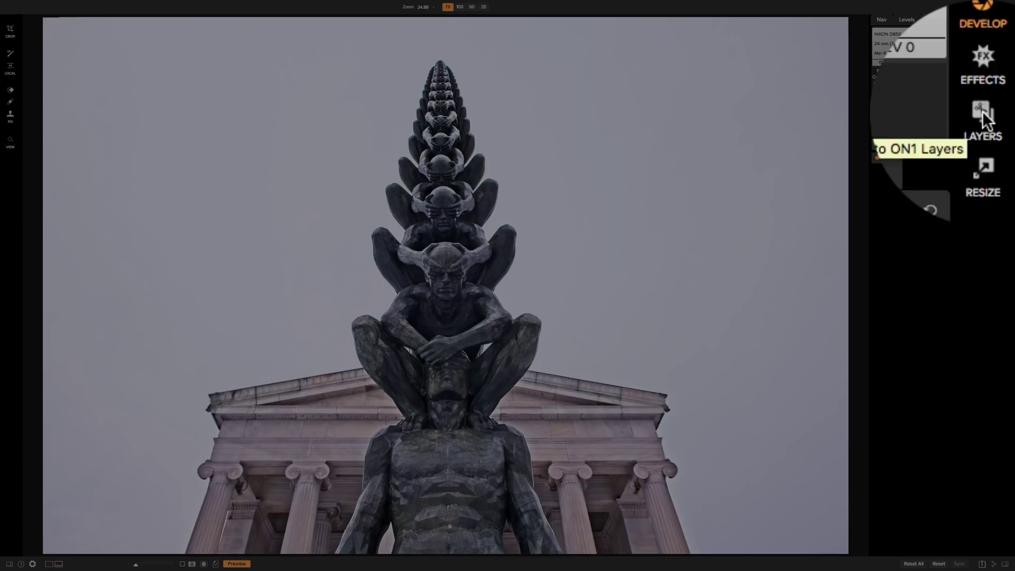
{"action": "left_click", "coordinate": [983, 112]}
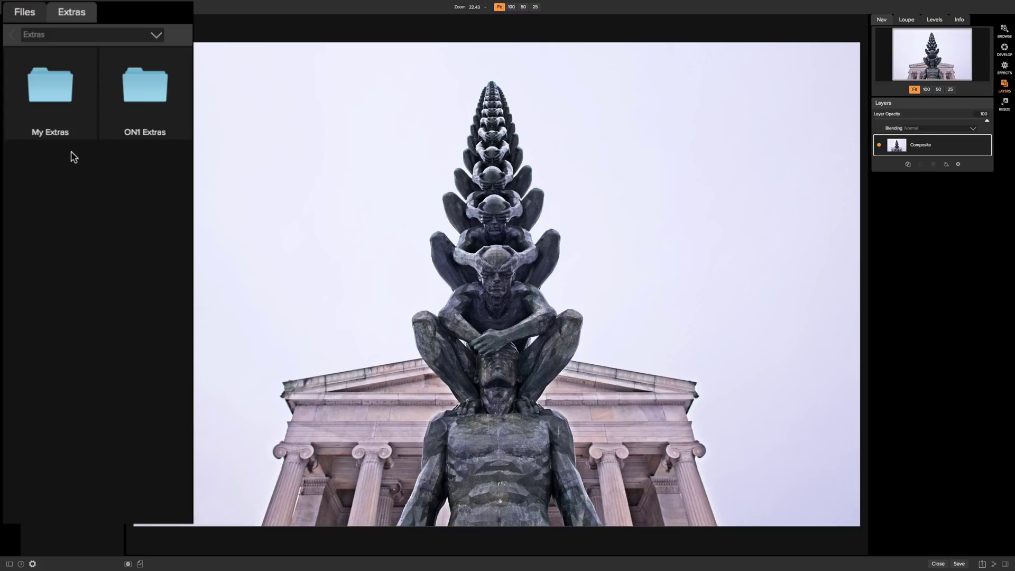
Open ON1 Extras > Backgrounds > Skies and scroll through the sky thumbnails
{"action": "double_click", "coordinate": [144, 87]}
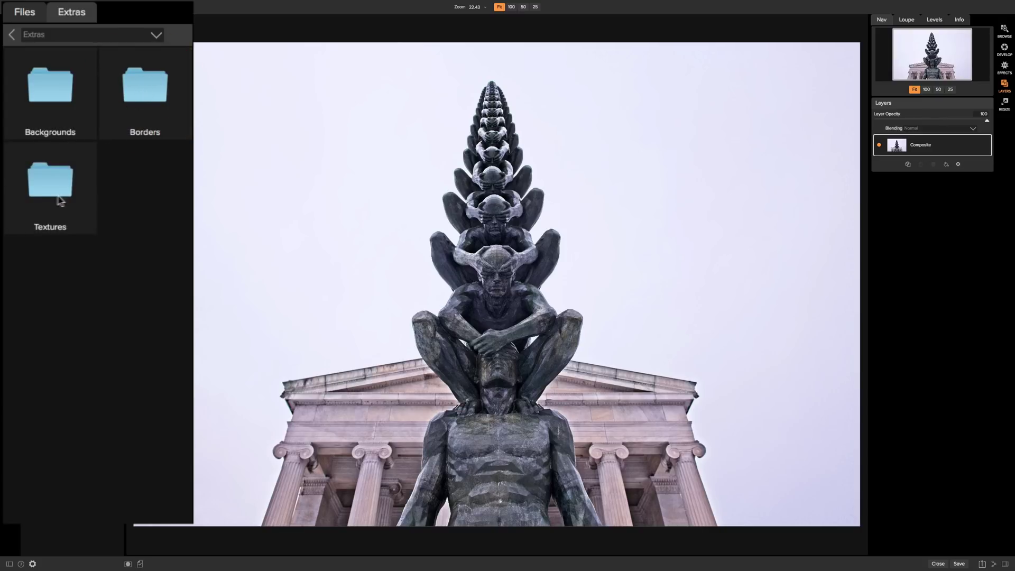
{"action": "double_click", "coordinate": [48, 90]}
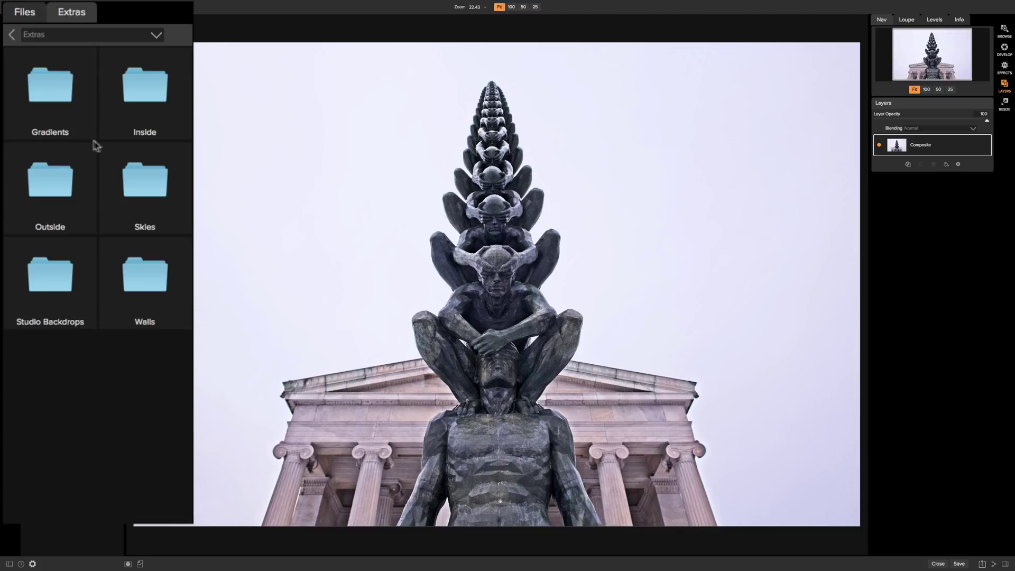
{"action": "double_click", "coordinate": [147, 185]}
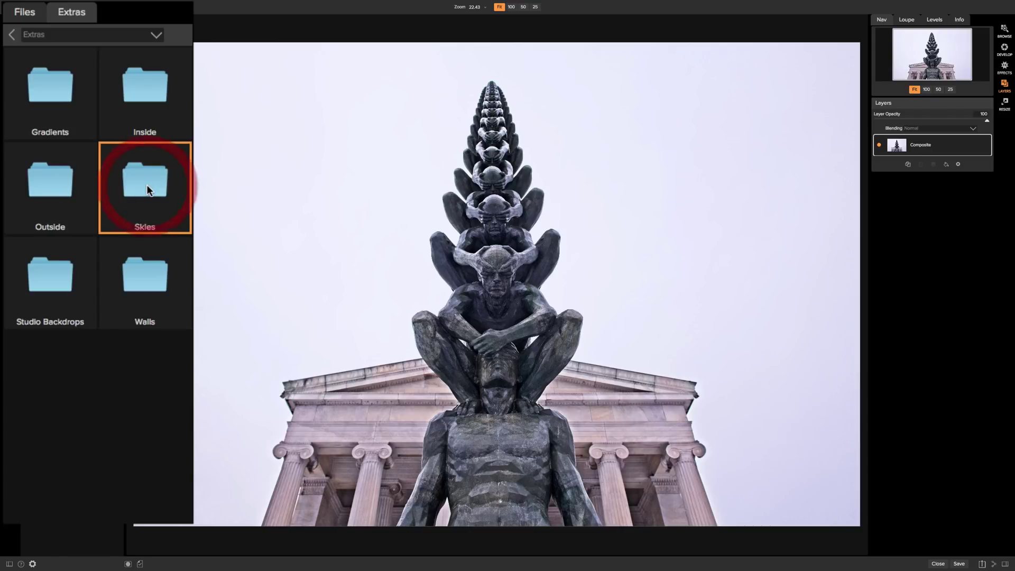
{"action": "scroll", "coordinate": [116, 218], "scroll_direction": "down", "scroll_amount": 3}
{"action": "scroll", "coordinate": [115, 218], "scroll_direction": "down", "scroll_amount": 10}
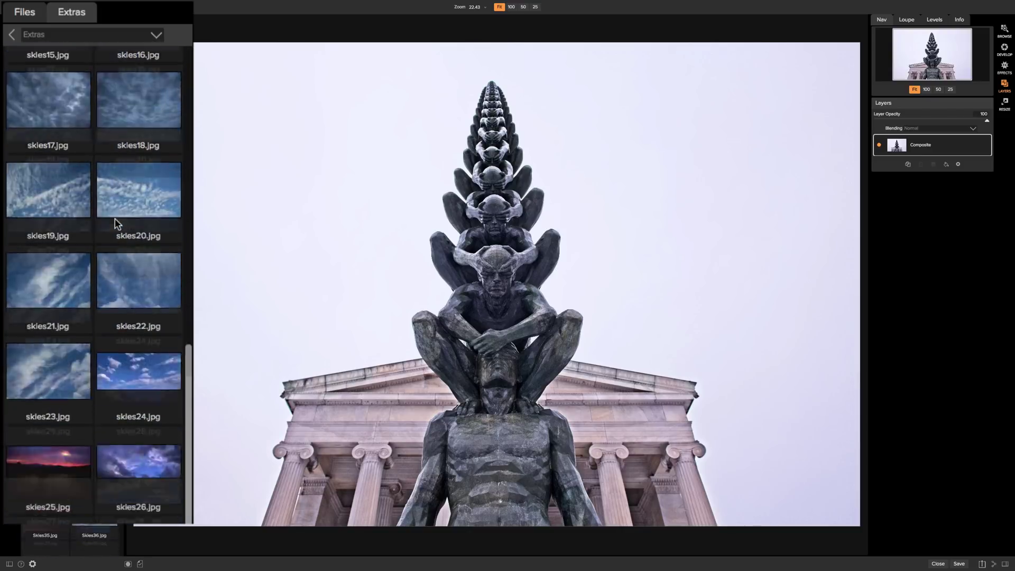
{"action": "scroll", "coordinate": [115, 218], "scroll_direction": "up", "scroll_amount": 10}
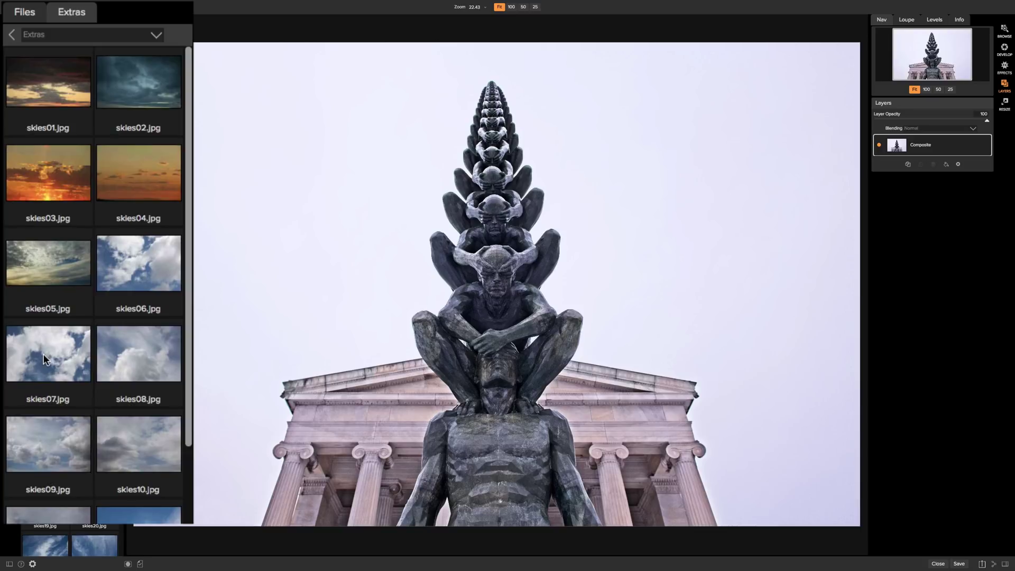
Pick the skies07.jpg cloudy sky to raise the Add as Layer / New Photo prompt
{"action": "left_click", "coordinate": [61, 362]}
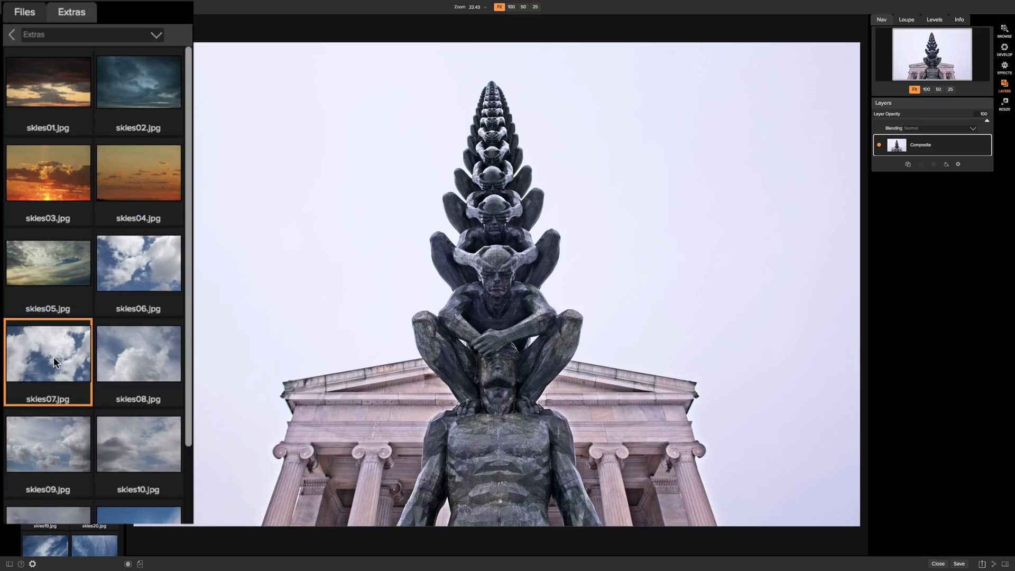
{"action": "double_click", "coordinate": [48, 211]}
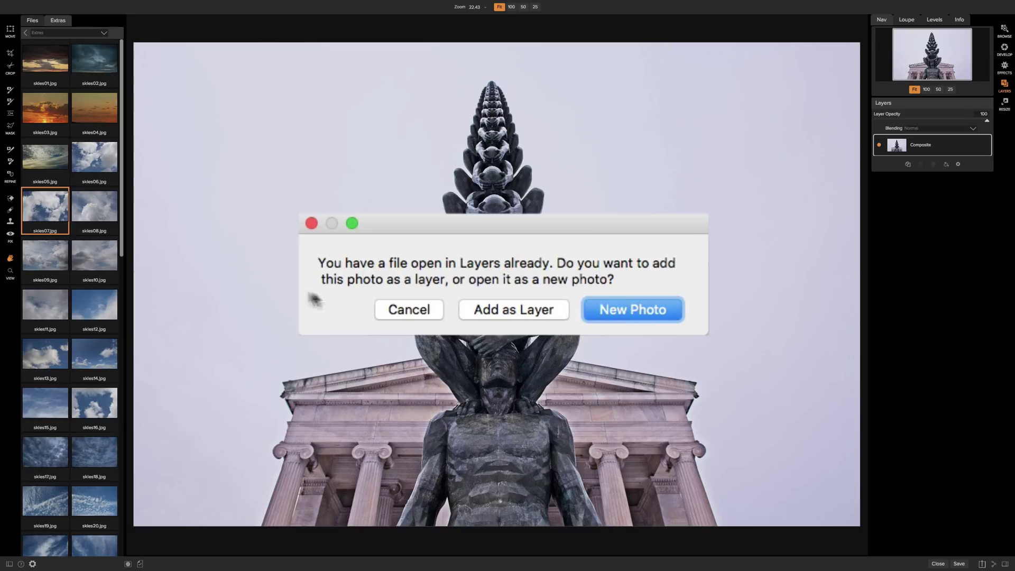
Choose Add as Layer so skies07 sits above the Composite layer
{"action": "left_click", "coordinate": [505, 303]}
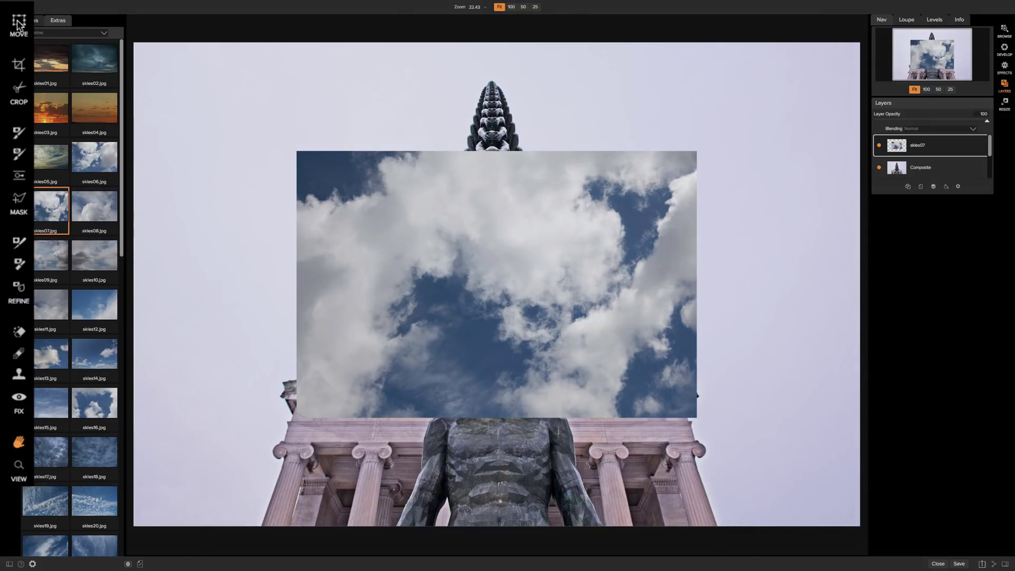
Use the Move tool's Fit/Fill to scale skies07 to 8169 × 5441 and apply it
{"action": "left_click", "coordinate": [19, 22]}
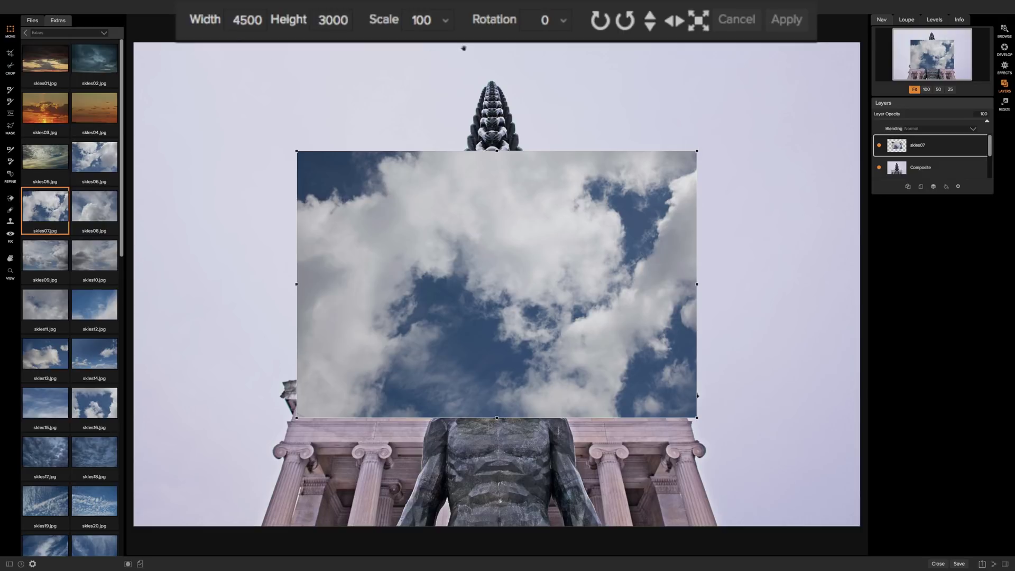
{"action": "left_click", "coordinate": [699, 21]}
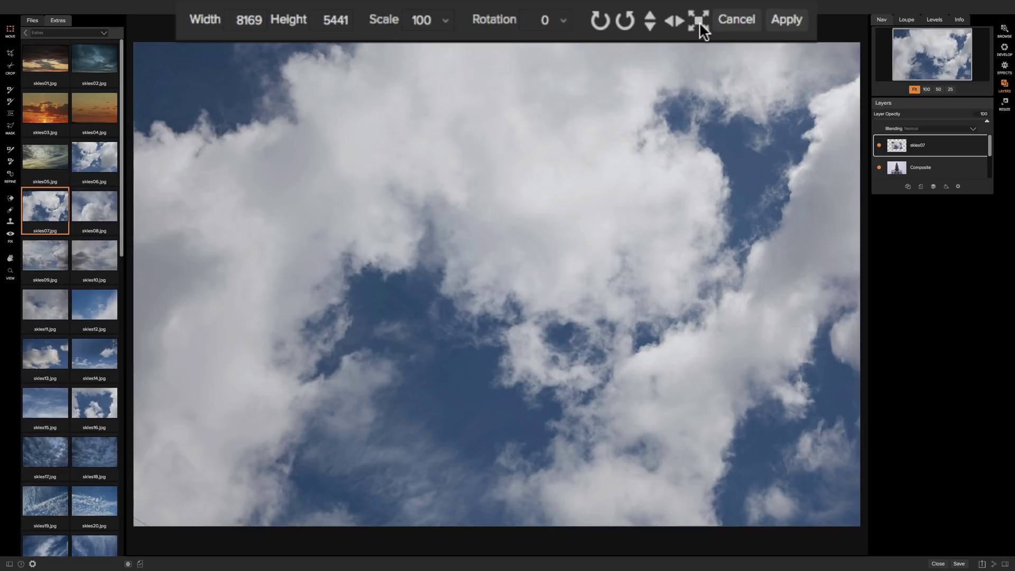
{"action": "left_click", "coordinate": [787, 20]}
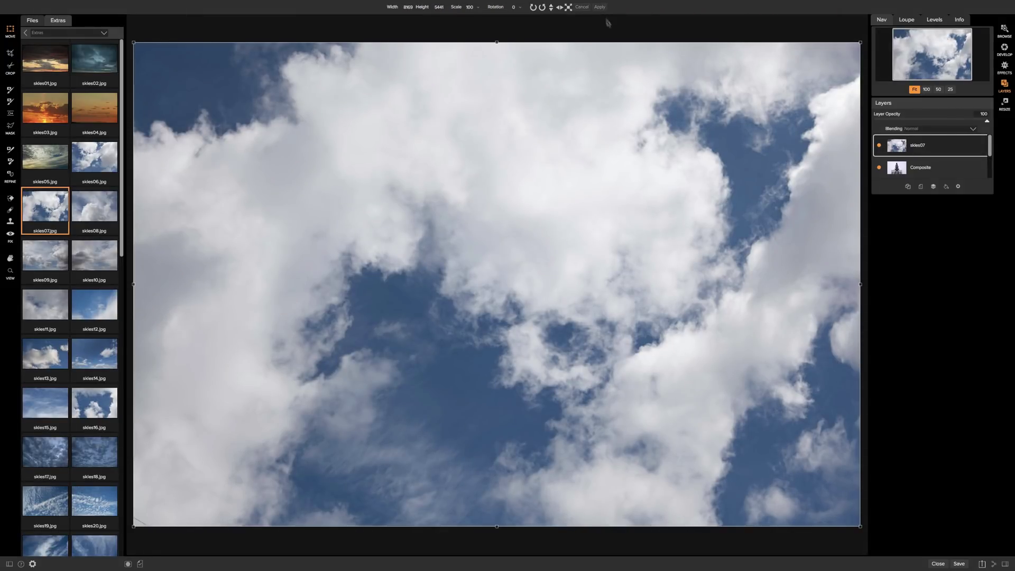
Reorder the layers so the Composite statue layer sits above skies07, checking visibility
{"action": "left_click", "coordinate": [880, 145]}
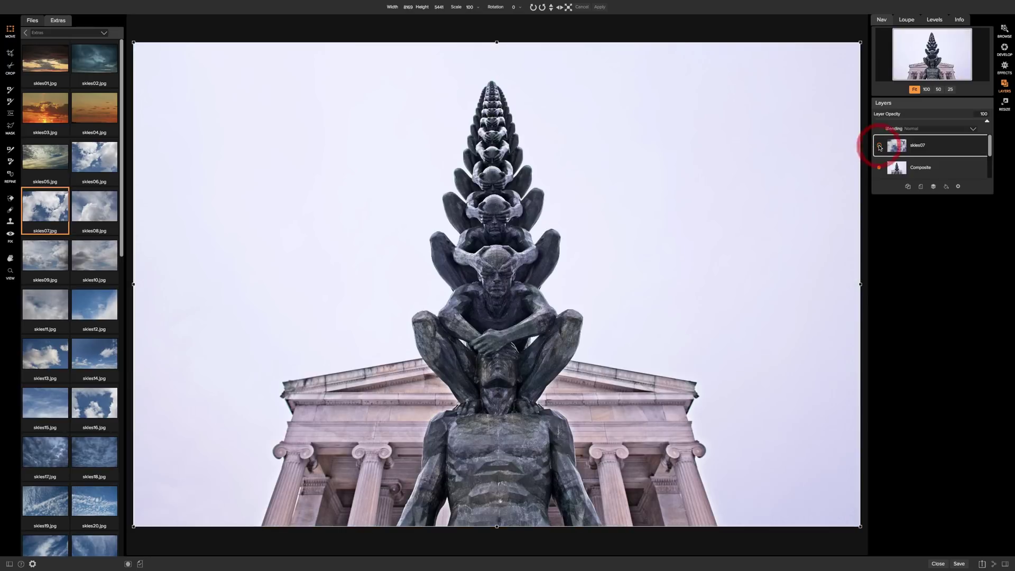
{"action": "left_click", "coordinate": [879, 145]}
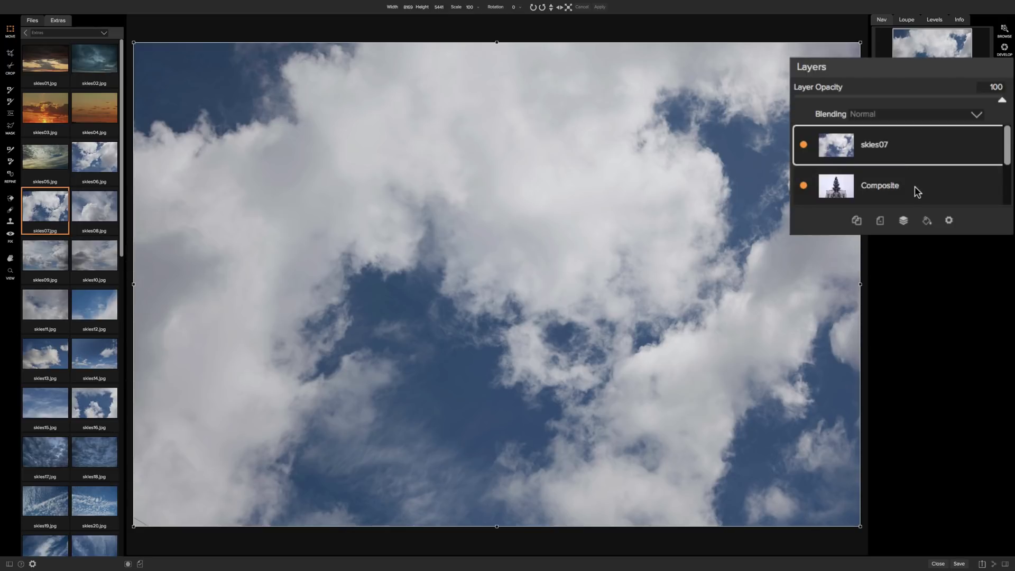
{"action": "key", "text": "Delete"}
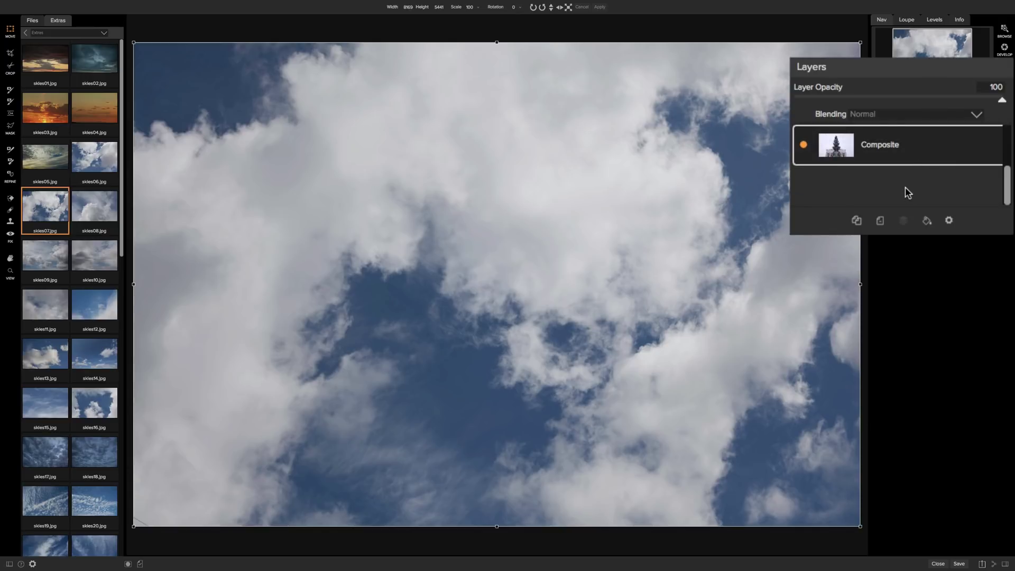
{"action": "key", "text": "ctrl+z"}
{"action": "left_click_drag", "start_coordinate": [914, 185], "coordinate": [906, 140]}
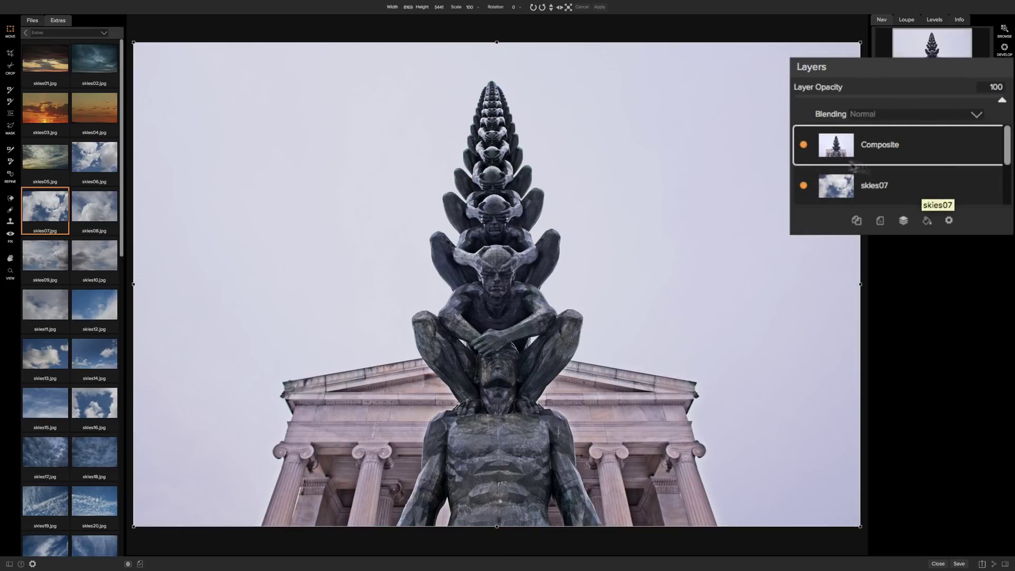
{"action": "left_click", "coordinate": [804, 147]}
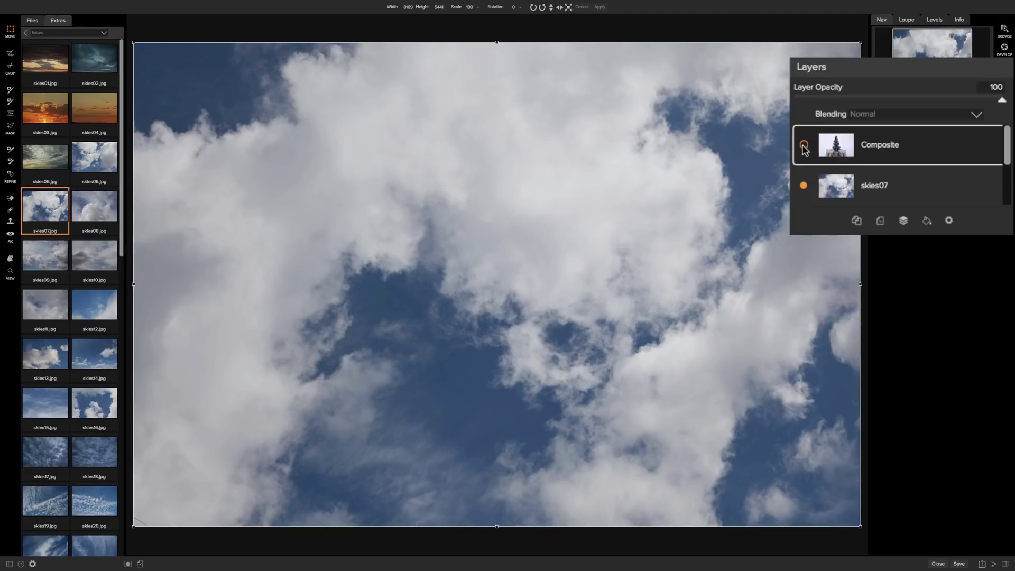
{"action": "left_click", "coordinate": [804, 146]}
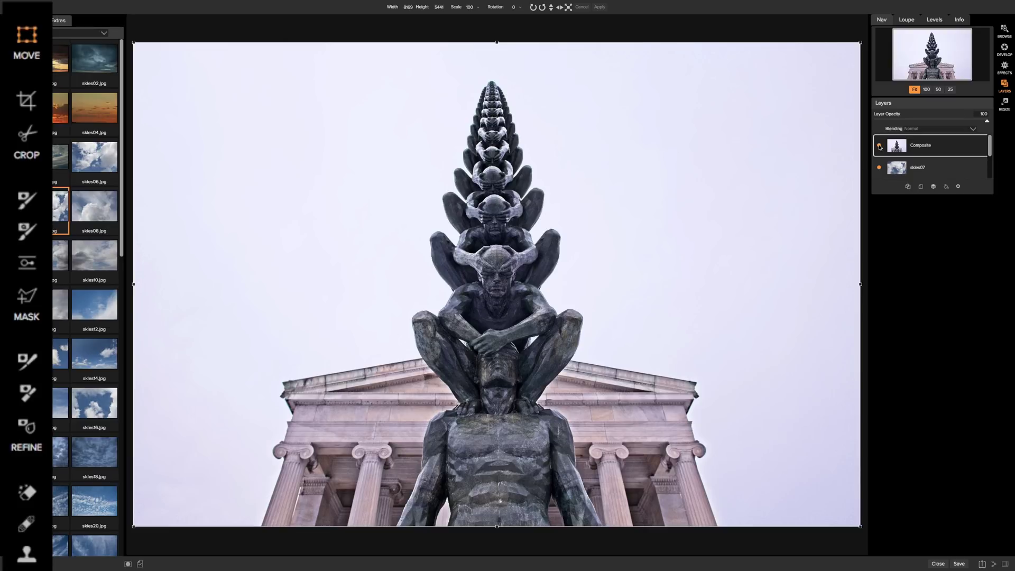
Select the Quick Mask brush in Paint Out mode at size 250
{"action": "left_click", "coordinate": [25, 233]}
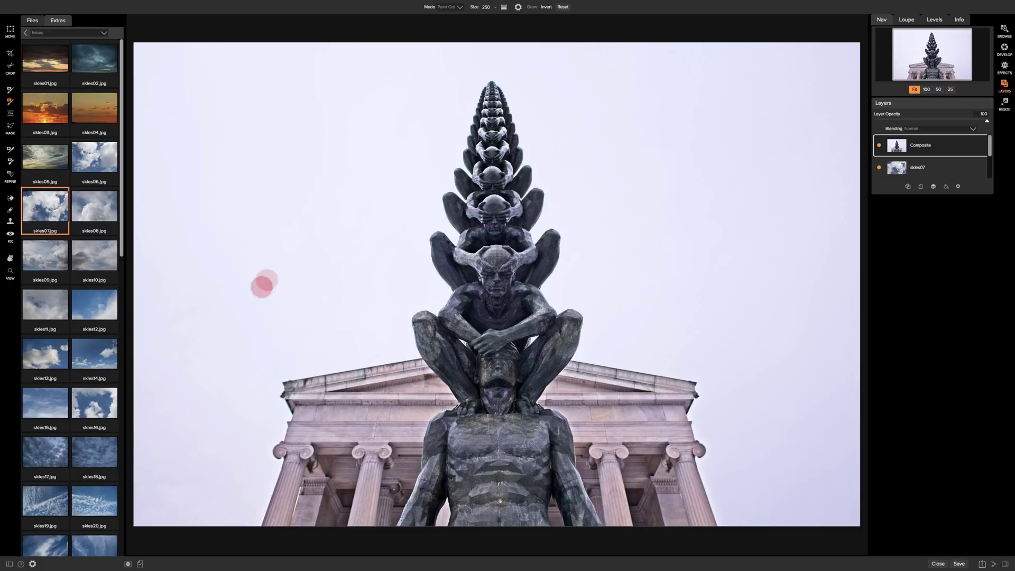
Paint out the blank white sky with broad Quick Mask strokes so skies07 shows through
{"action": "mouse_move", "coordinate": [190, 495]}
{"action": "left_mouse_down"}
{"action": "mouse_move", "coordinate": [176, 538]}
{"action": "mouse_move", "coordinate": [177, 524]}
{"action": "mouse_move", "coordinate": [237, 526]}
{"action": "mouse_move", "coordinate": [238, 515]}
{"action": "left_mouse_up"}
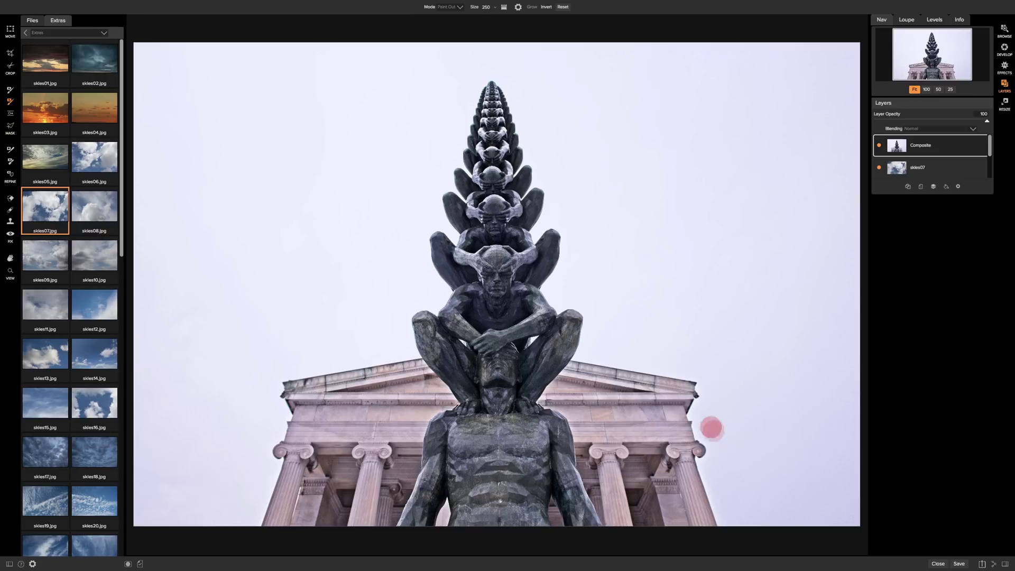
{"action": "mouse_move", "coordinate": [244, 524]}
{"action": "left_mouse_down"}
{"action": "mouse_move", "coordinate": [279, 518]}
{"action": "mouse_move", "coordinate": [232, 524]}
{"action": "left_mouse_up"}
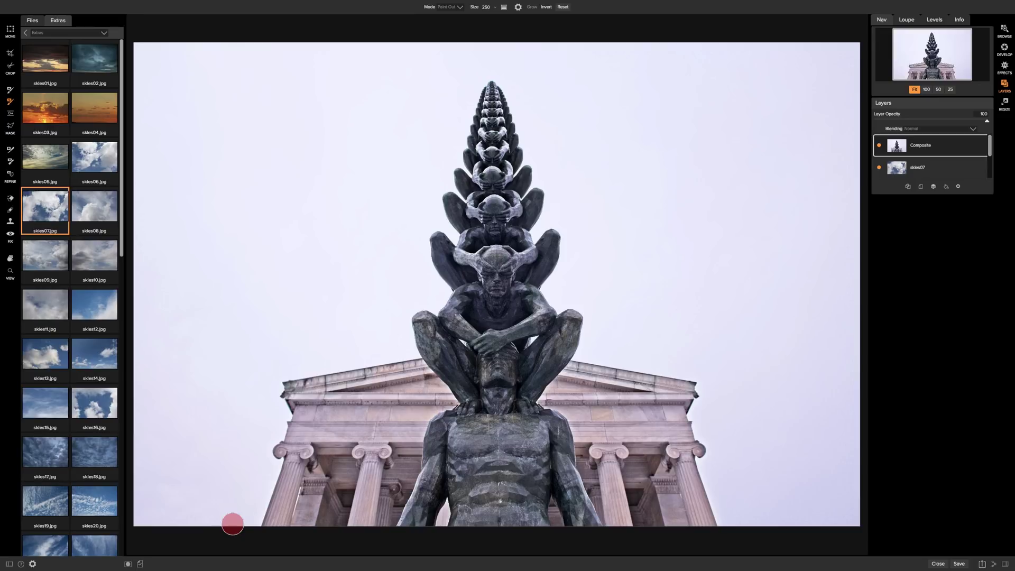
{"action": "mouse_move", "coordinate": [232, 524]}
{"action": "left_mouse_down"}
{"action": "mouse_move", "coordinate": [234, 423]}
{"action": "mouse_move", "coordinate": [259, 366]}
{"action": "mouse_move", "coordinate": [341, 335]}
{"action": "mouse_move", "coordinate": [369, 312]}
{"action": "mouse_move", "coordinate": [393, 266]}
{"action": "mouse_move", "coordinate": [424, 101]}
{"action": "mouse_move", "coordinate": [437, 79]}
{"action": "mouse_move", "coordinate": [494, 63]}
{"action": "mouse_move", "coordinate": [527, 73]}
{"action": "mouse_move", "coordinate": [548, 98]}
{"action": "mouse_move", "coordinate": [630, 335]}
{"action": "mouse_move", "coordinate": [717, 365]}
{"action": "mouse_move", "coordinate": [773, 541]}
{"action": "left_mouse_up"}
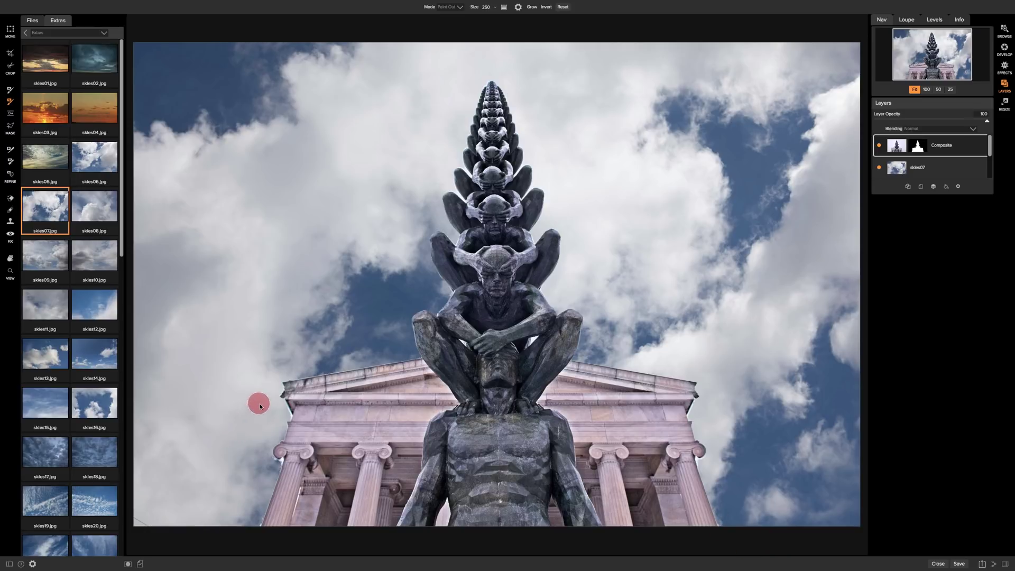
Mask the sky along the temple's left edge and around the statue's arms, shrinking the brush
{"action": "mouse_move", "coordinate": [273, 414]}
{"action": "left_mouse_down"}
{"action": "mouse_move", "coordinate": [256, 517]}
{"action": "mouse_move", "coordinate": [266, 407]}
{"action": "left_mouse_up"}
{"action": "mouse_move", "coordinate": [481, 341]}
{"action": "left_mouse_down"}
{"action": "mouse_move", "coordinate": [537, 336]}
{"action": "mouse_move", "coordinate": [449, 339]}
{"action": "mouse_move", "coordinate": [470, 344]}
{"action": "mouse_move", "coordinate": [470, 300]}
{"action": "mouse_move", "coordinate": [531, 320]}
{"action": "mouse_move", "coordinate": [521, 345]}
{"action": "mouse_move", "coordinate": [533, 341]}
{"action": "mouse_move", "coordinate": [461, 341]}
{"action": "mouse_move", "coordinate": [533, 340]}
{"action": "left_mouse_up"}
{"action": "key", "text": "bracketleft"}
{"action": "key", "text": "bracketleft"}
{"action": "key", "text": "bracketleft"}
{"action": "key", "text": "bracketleft"}
{"action": "key", "text": "bracketleft"}
{"action": "key", "text": "bracketleft"}
{"action": "key", "text": "bracketleft"}
{"action": "key", "text": "bracketleft"}
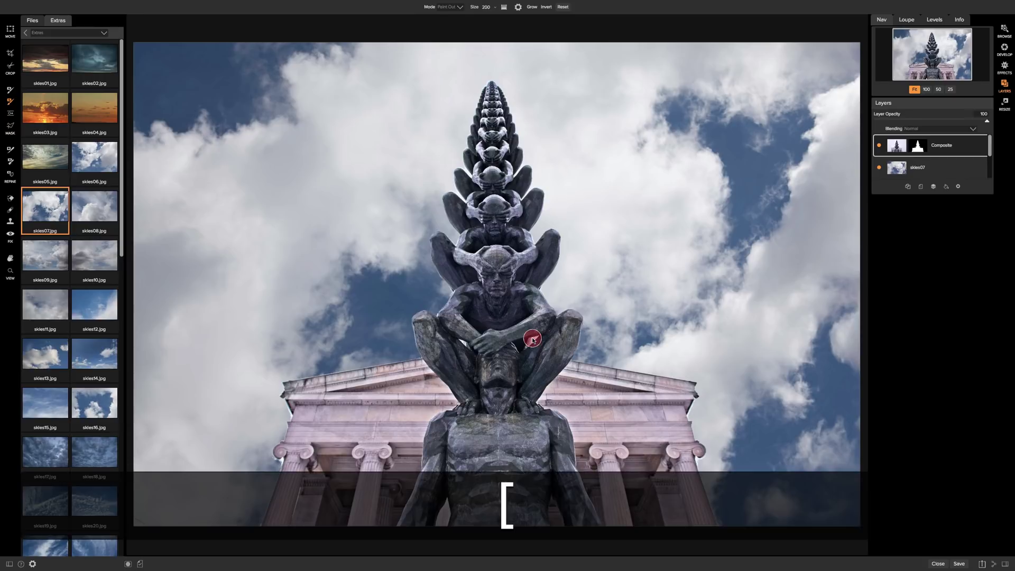
{"action": "key", "text": "bracketleft"}
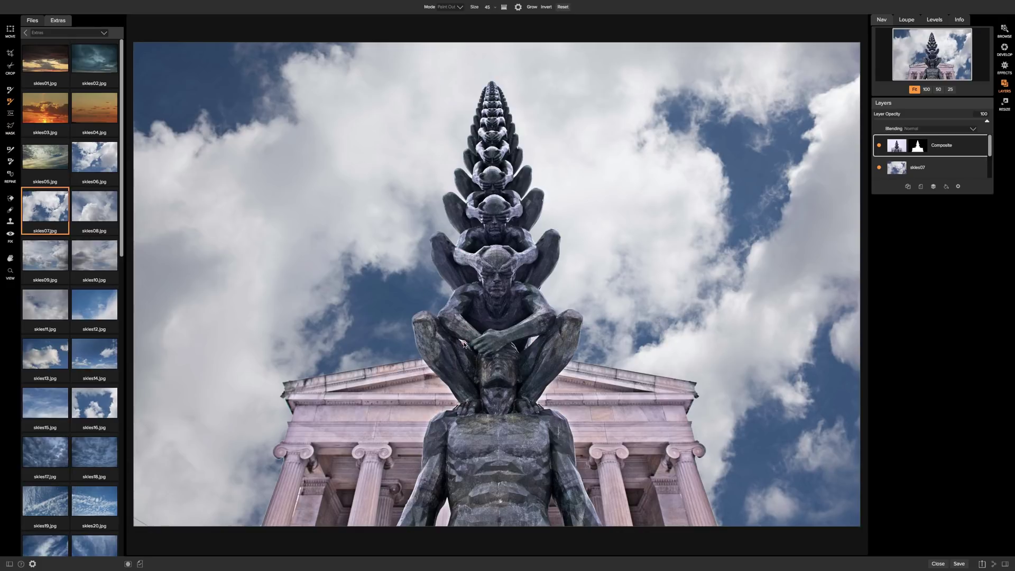
{"action": "key", "text": "bracketleft"}
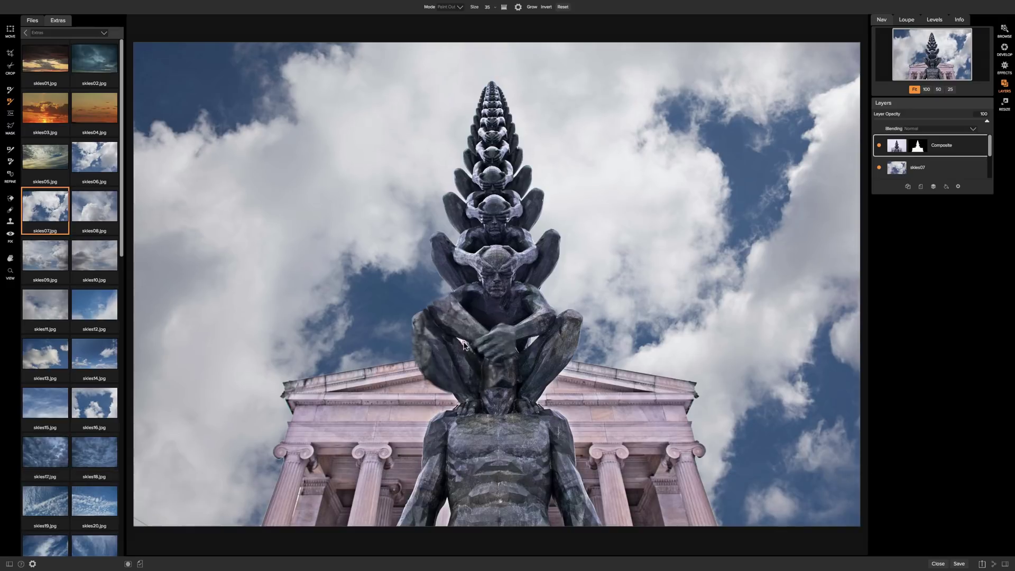
{"action": "key", "text": "alt"}
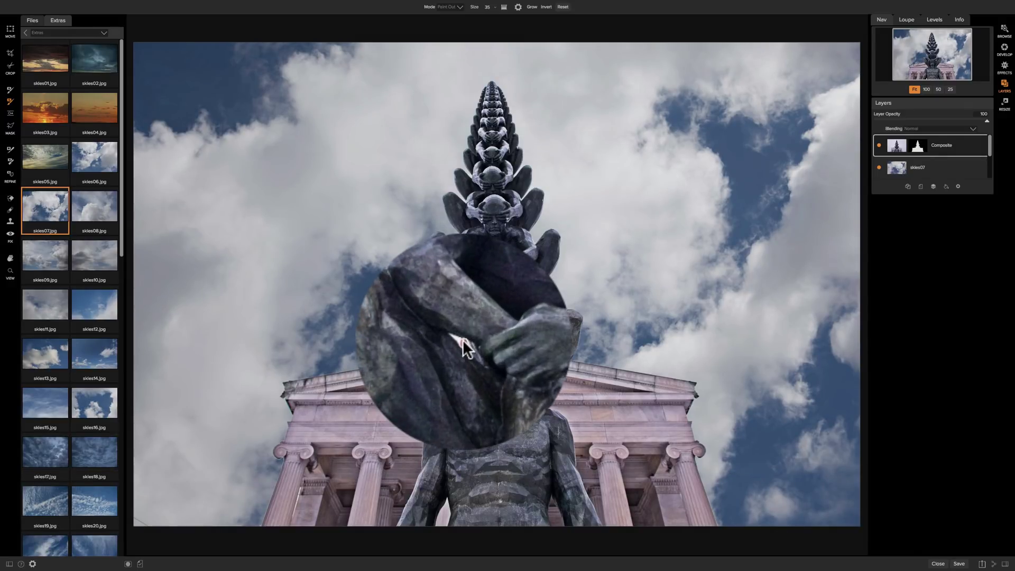
{"action": "key", "text": "bracketleft"}
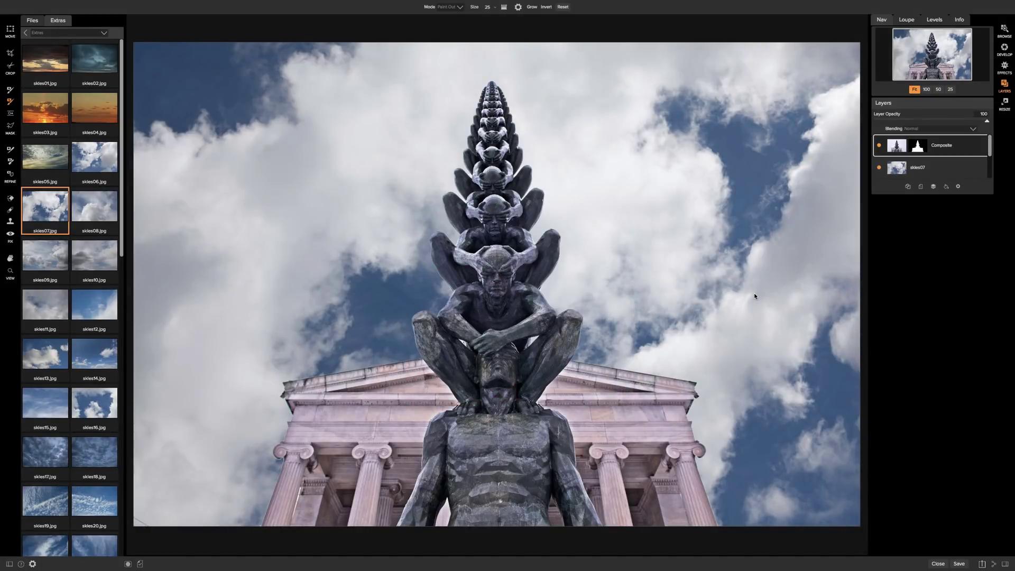
{"action": "key", "text": "bracketright"}
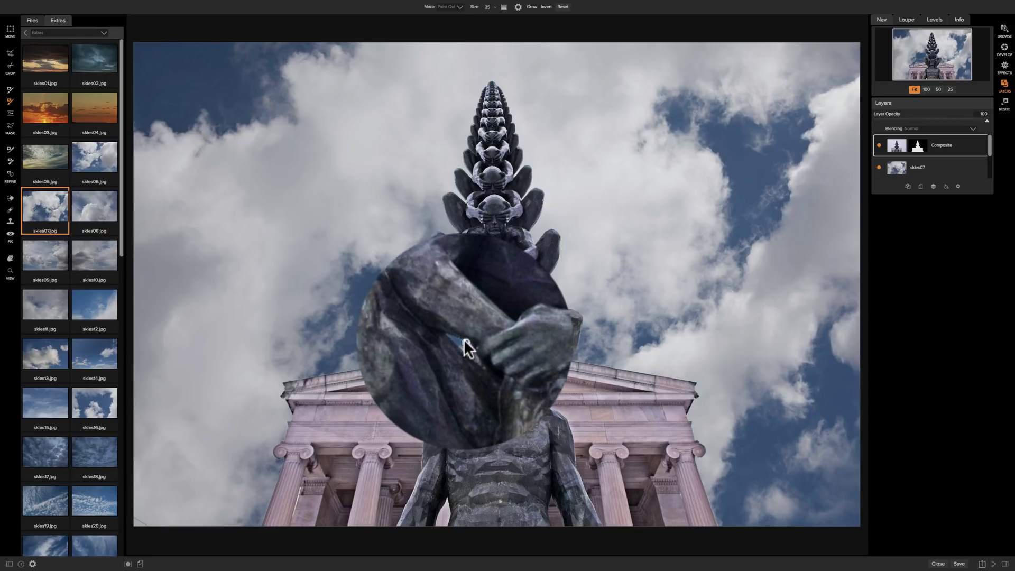
{"action": "left_click", "coordinate": [463, 342]}
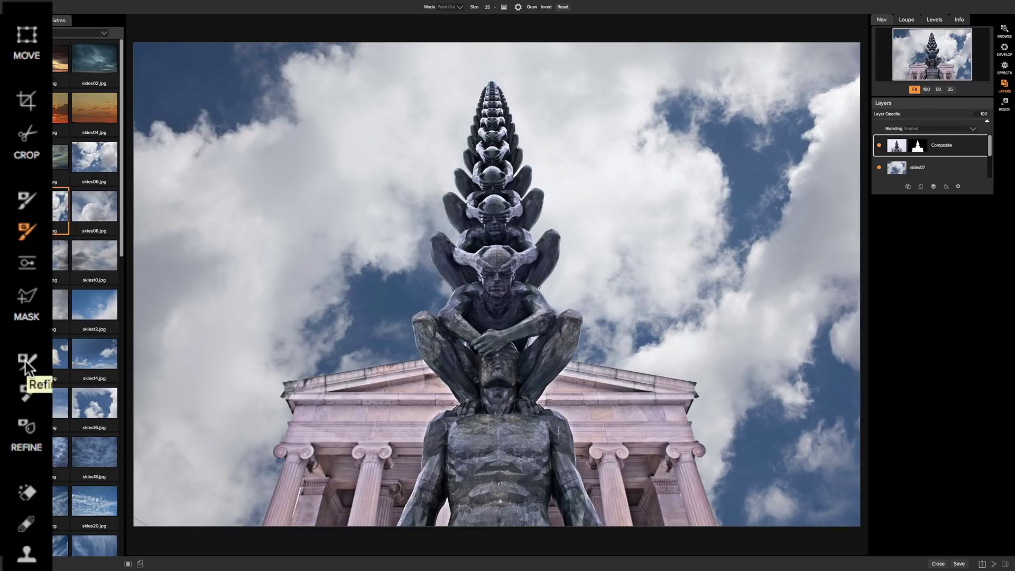
Set up the Refine Brush in Auto mode at size 80
{"action": "left_click", "coordinate": [25, 363]}
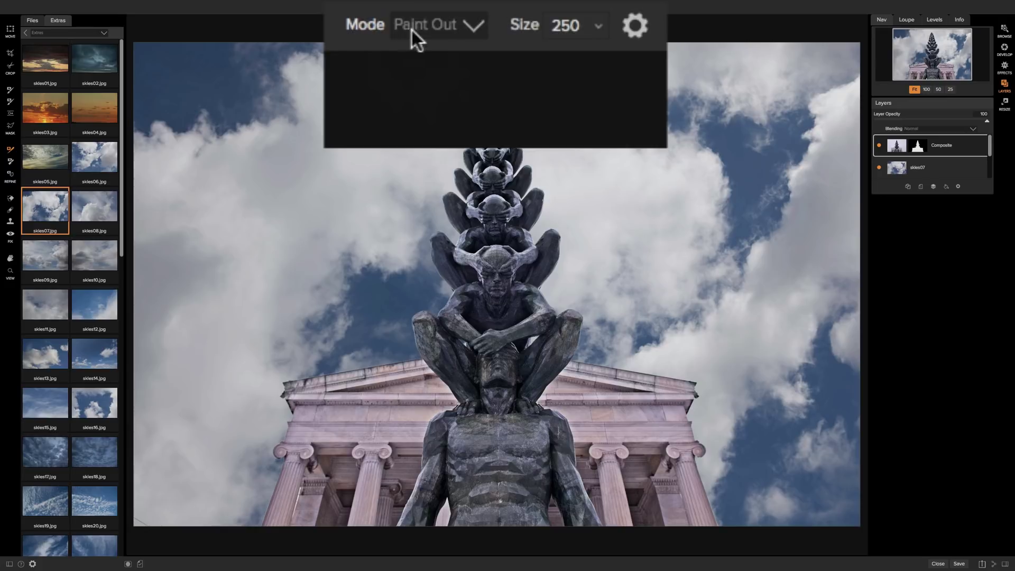
{"action": "left_click", "coordinate": [473, 8]}
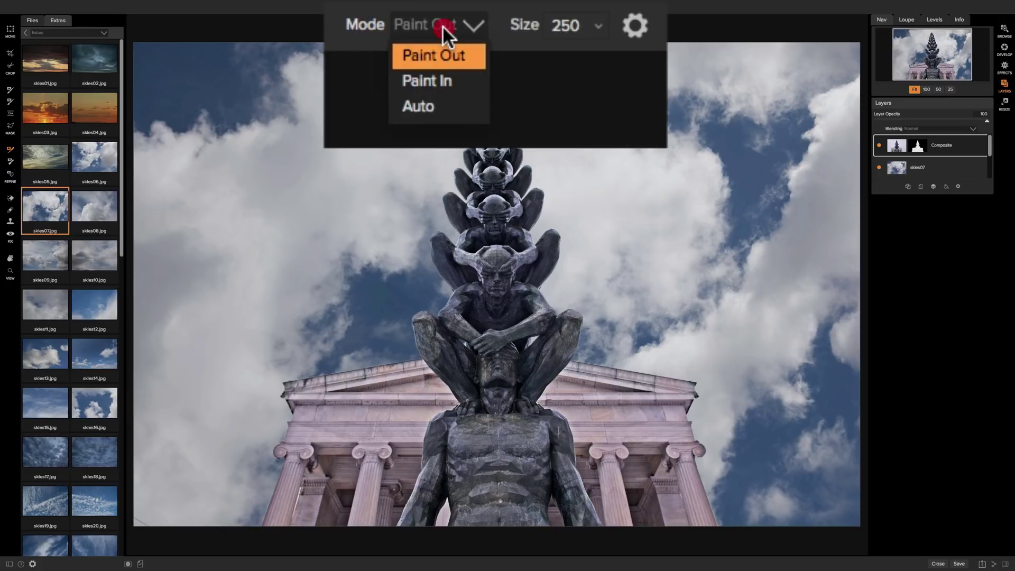
{"action": "left_click", "coordinate": [437, 96]}
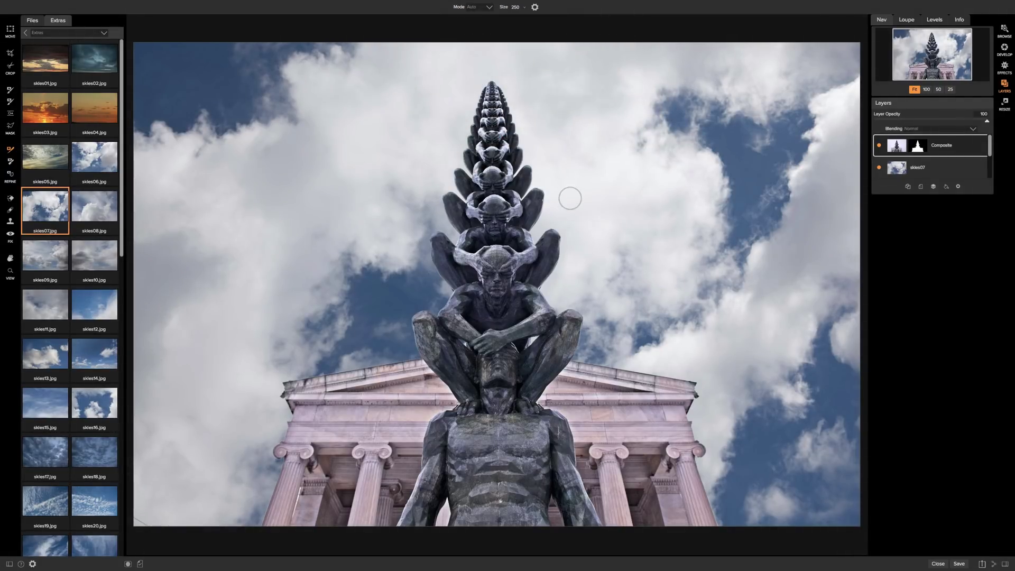
{"action": "key", "text": "bracketleft"}
{"action": "key", "text": "bracketleft"}
{"action": "key", "text": "bracketleft"}
{"action": "key", "text": "bracketleft"}
Refine the mask edges along the statue, the temple roof and a column's left side
{"action": "left_click", "coordinate": [546, 198]}
{"action": "left_click_drag", "start_coordinate": [545, 197], "coordinate": [538, 222]}
{"action": "left_click", "coordinate": [542, 289]}
{"action": "left_click", "coordinate": [451, 292]}
{"action": "left_click_drag", "start_coordinate": [448, 300], "coordinate": [438, 313]}
{"action": "left_click_drag", "start_coordinate": [398, 361], "coordinate": [281, 381]}
{"action": "left_click_drag", "start_coordinate": [279, 467], "coordinate": [260, 528]}
{"action": "left_click", "coordinate": [11, 151]}
{"action": "left_click", "coordinate": [1005, 30]}
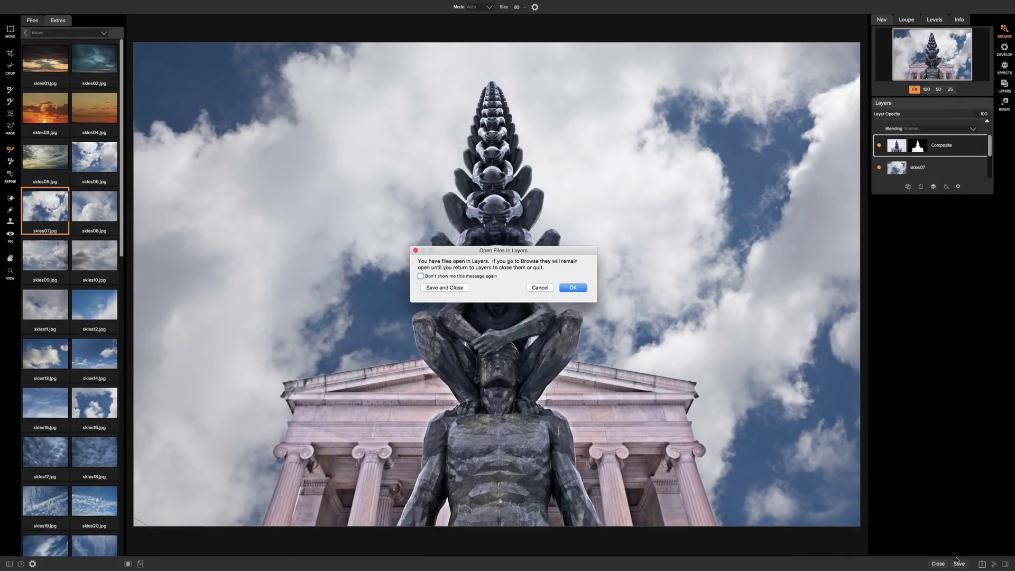
{"action": "left_click", "coordinate": [440, 289]}
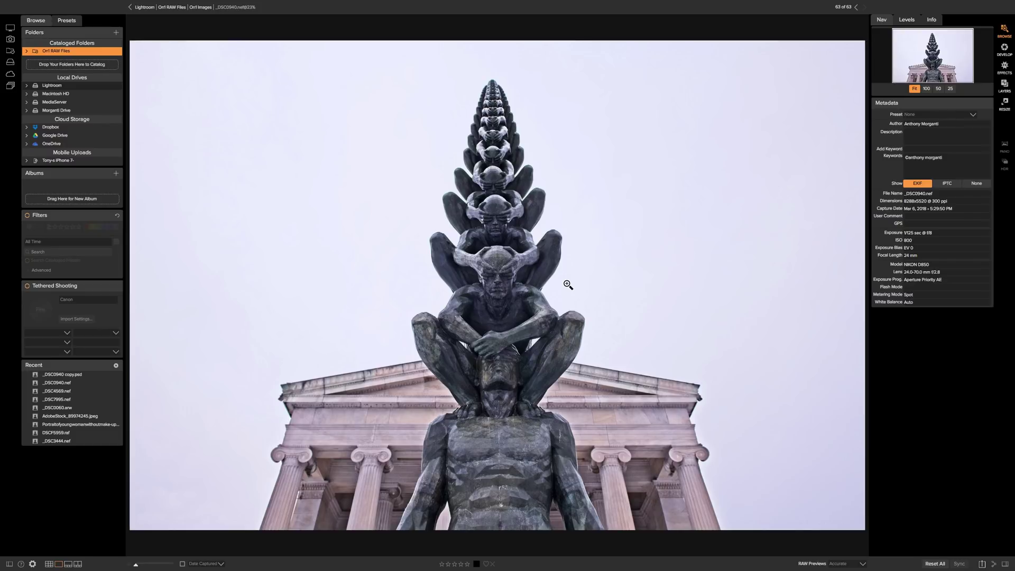
Switch Browse to Grid view and select the _DSC0940 copy.psd thumbnail
{"action": "key", "text": "g"}
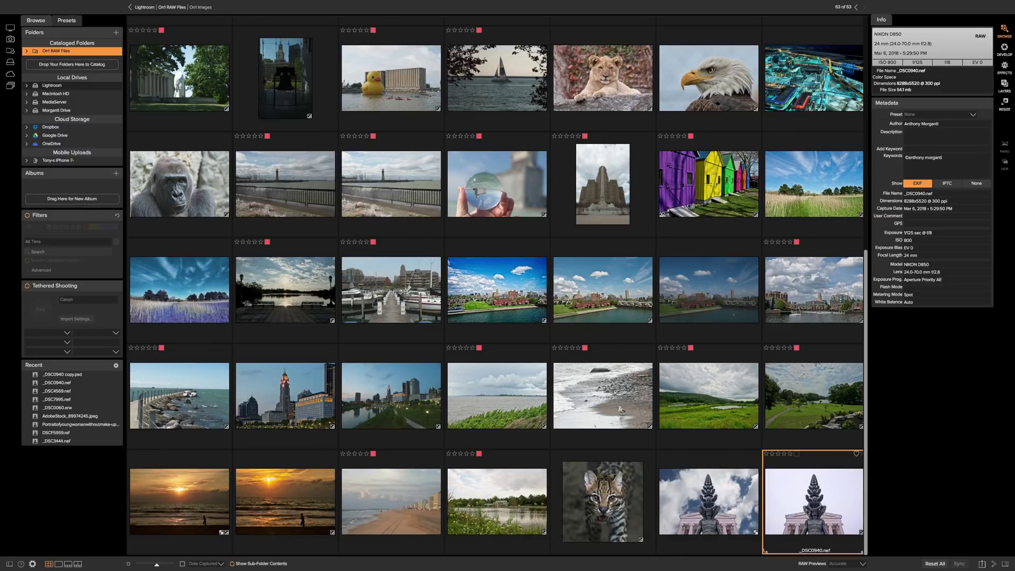
{"action": "left_click", "coordinate": [720, 503]}
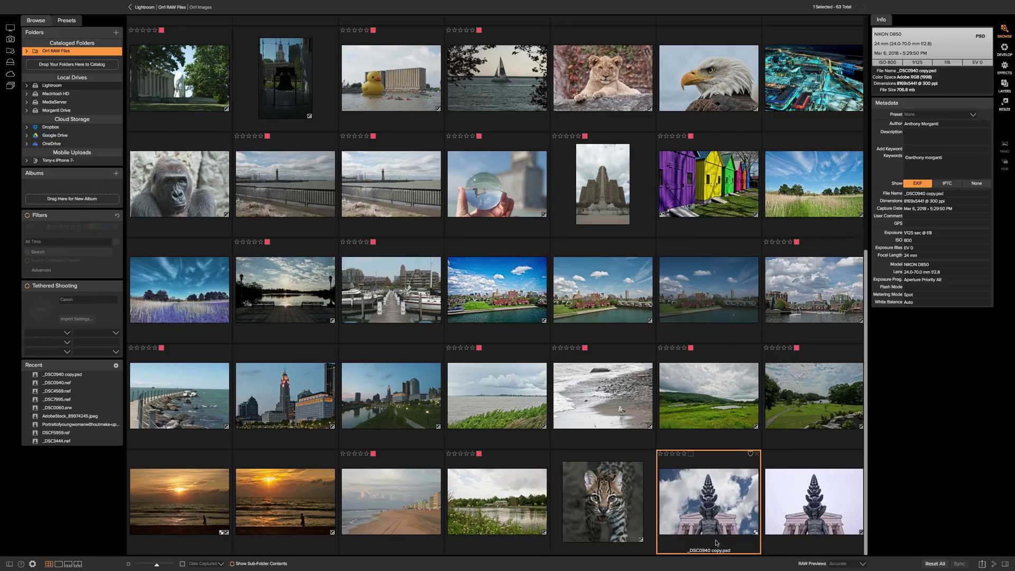
Open _DSC0940 copy.psd full-size to see the statue against the blue cloudy sky
{"action": "double_click", "coordinate": [720, 499]}
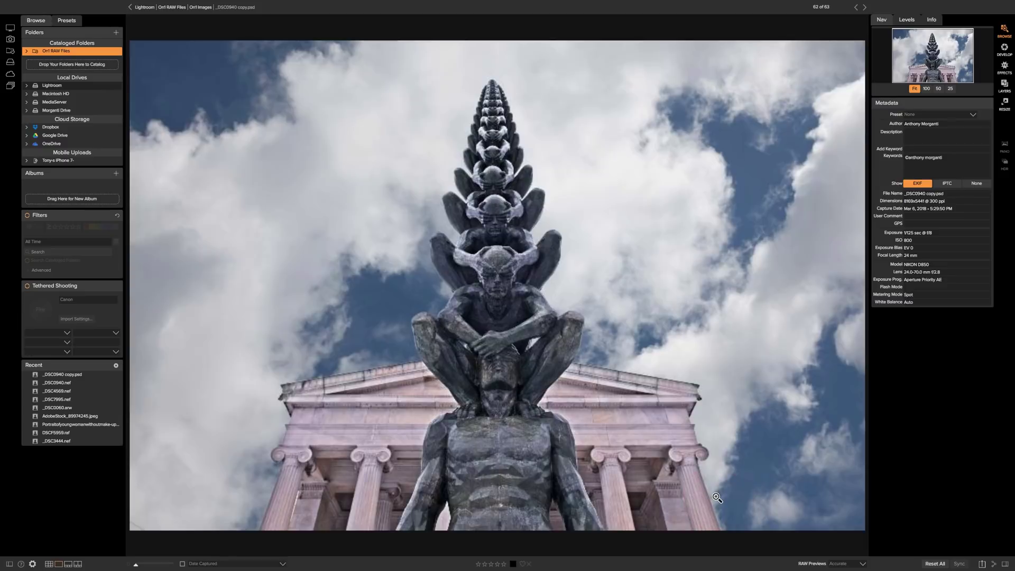